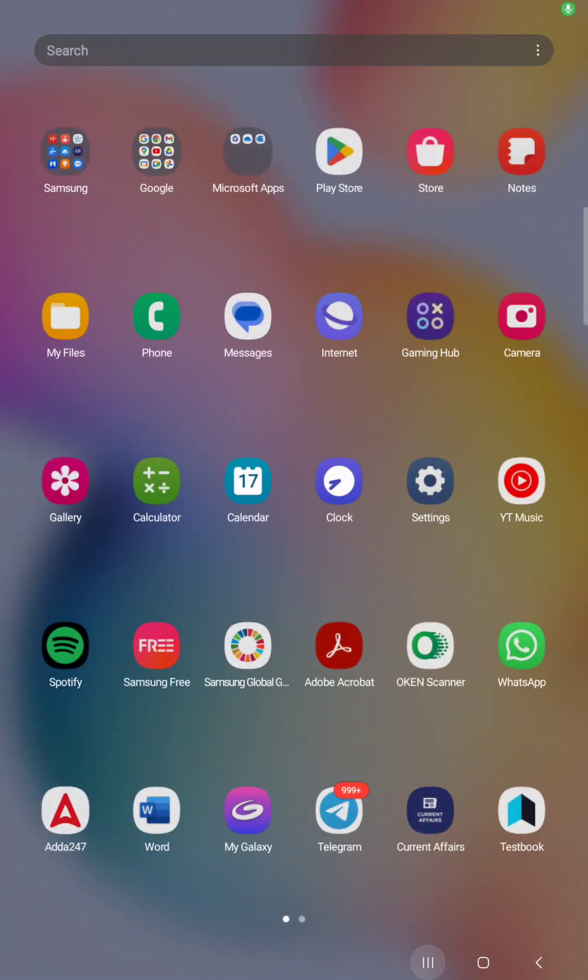
Bring back the Samsung Notes potted-plant drawing from the recent apps.
left_click(394, 278)
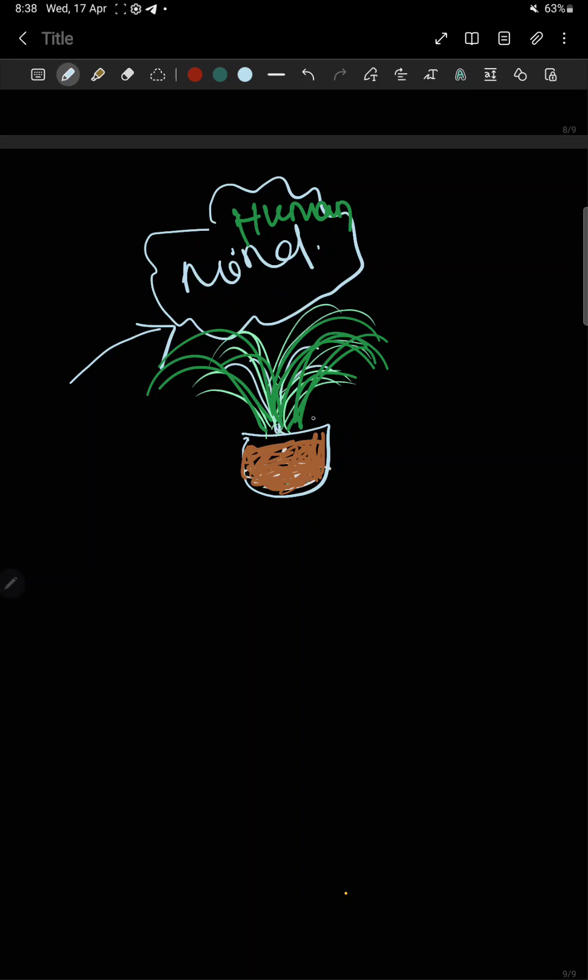
Draw a light-blue stroke rising from the pot rim toward the upper right, then zoom in.
mouse_move(303, 428)
left_mouse_down()
mouse_move(327, 404)
mouse_move(359, 386)
left_mouse_up()
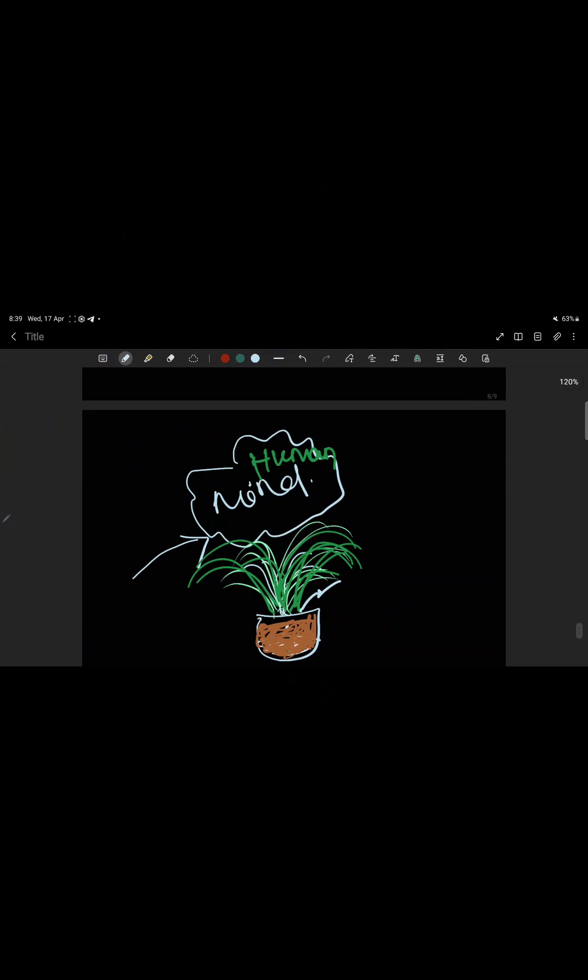
scroll(290, 517, "up", 3)
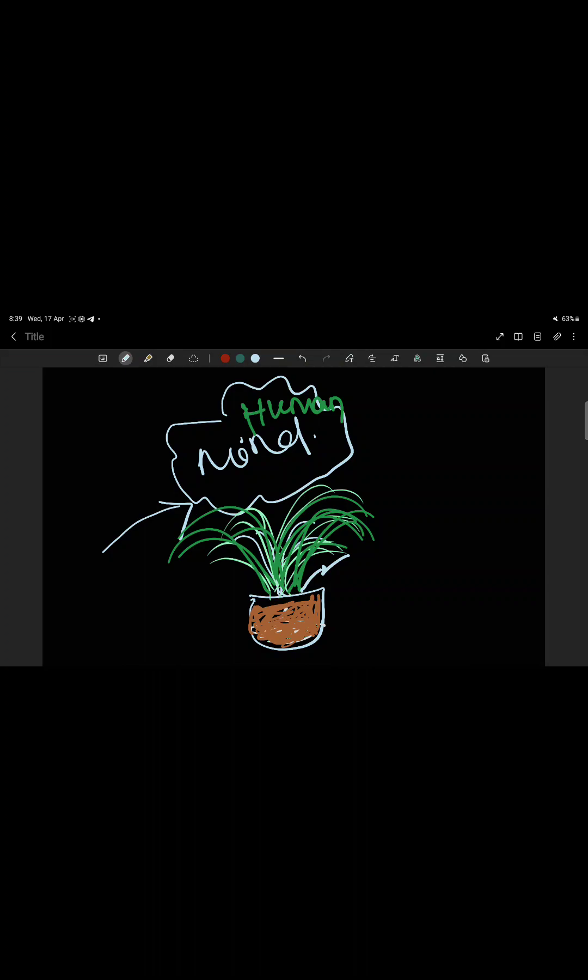
Draw a light-blue stick figure at the top-left with head, eyes, body, arms and mouth.
mouse_move(117, 391)
left_mouse_down()
mouse_move(150, 395)
mouse_move(111, 384)
mouse_move(128, 430)
mouse_move(108, 479)
mouse_move(143, 490)
left_mouse_up()
left_click(118, 403)
left_click(128, 399)
mouse_move(126, 437)
left_mouse_down()
mouse_move(90, 453)
mouse_move(151, 456)
mouse_move(119, 419)
mouse_move(118, 404)
mouse_move(114, 409)
left_mouse_up()
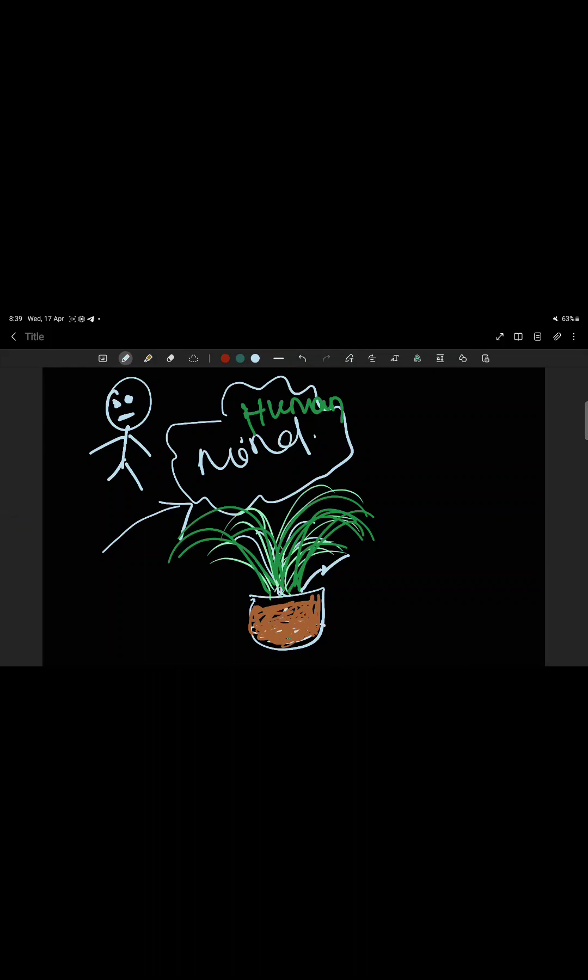
Mark a column of three x's at the left with a wavy line beside it.
mouse_move(65, 372)
left_mouse_down()
mouse_move(59, 393)
mouse_move(77, 391)
mouse_move(57, 420)
left_mouse_up()
left_click_drag(57, 404, 86, 421)
left_click_drag(71, 433, 62, 453)
mouse_move(58, 431)
left_mouse_down()
mouse_move(85, 450)
mouse_move(58, 477)
mouse_move(82, 483)
mouse_move(58, 499)
mouse_move(85, 499)
left_mouse_up()
mouse_move(52, 390)
left_mouse_down()
mouse_move(47, 412)
mouse_move(66, 484)
mouse_move(54, 482)
mouse_move(48, 516)
mouse_move(79, 524)
left_mouse_up()
Scribble marks at the top and bottom of the x column and draw a long line down it.
mouse_move(88, 374)
left_mouse_down()
mouse_move(74, 384)
mouse_move(101, 383)
left_mouse_up()
left_click_drag(80, 510, 64, 526)
left_click_drag(77, 520, 83, 512)
mouse_move(87, 377)
left_mouse_down()
mouse_move(67, 513)
mouse_move(48, 540)
left_mouse_up()
left_click_drag(54, 539, 58, 543)
Draw an arrow toward the figure's head and add another x at the column bottom.
mouse_move(71, 391)
left_mouse_down()
mouse_move(107, 381)
mouse_move(92, 397)
mouse_move(110, 391)
left_mouse_up()
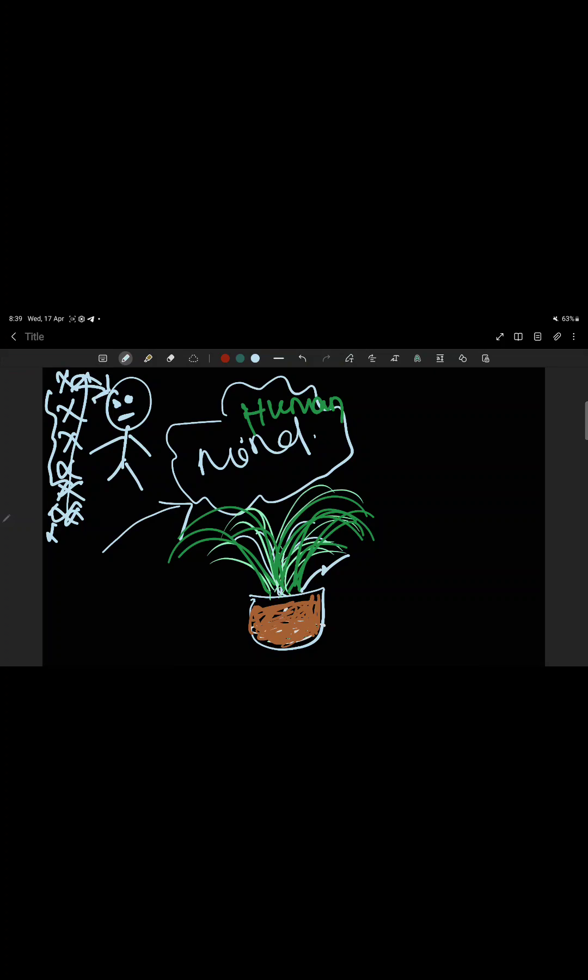
mouse_move(65, 535)
left_mouse_down()
mouse_move(72, 537)
mouse_move(61, 550)
left_mouse_up()
left_click_drag(65, 538, 79, 553)
Squiggle across the top of the x column, then switch the pen colour to yellow.
left_click_drag(51, 399, 85, 393)
left_click(125, 358)
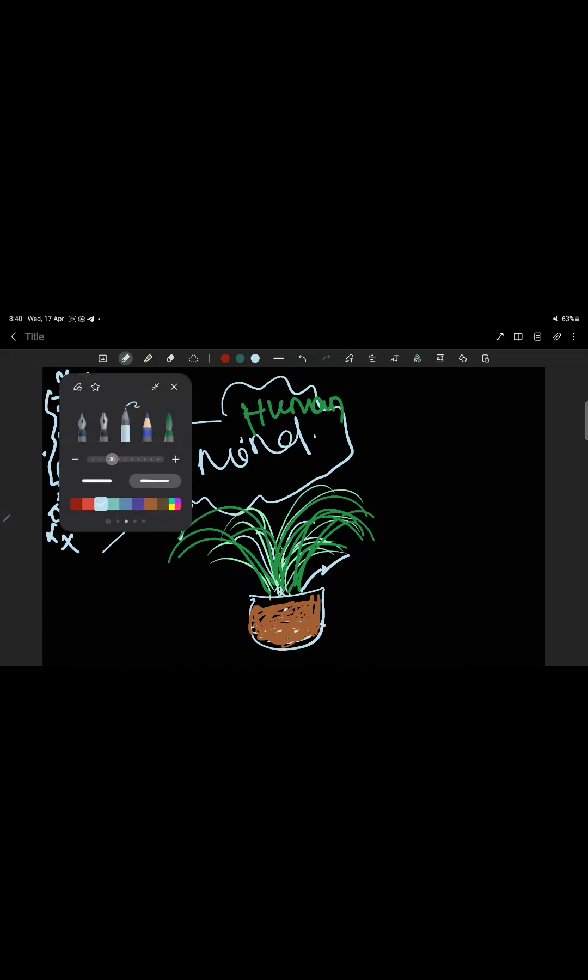
left_click_drag(81, 504, 163, 504)
left_click_drag(82, 504, 163, 504)
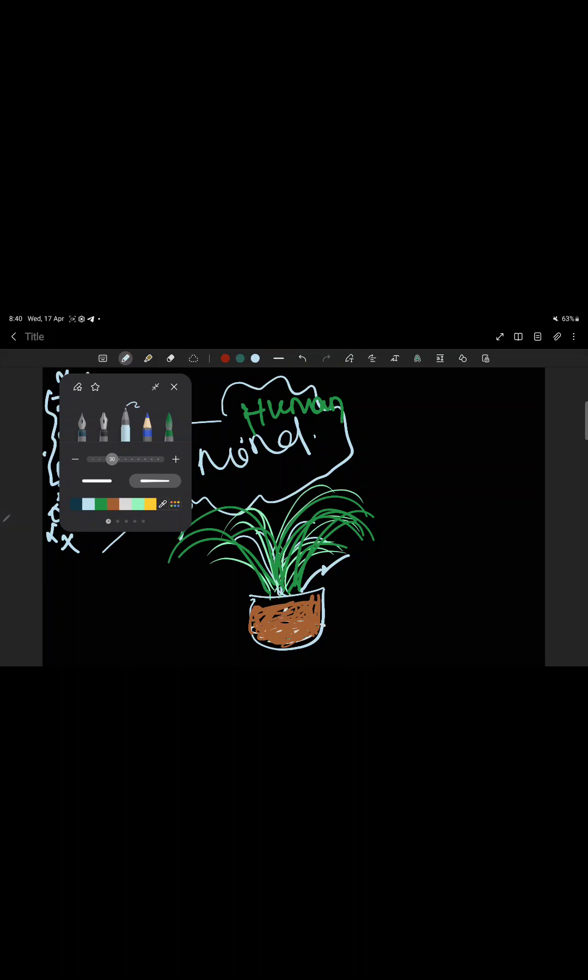
left_click(150, 504)
left_click(174, 387)
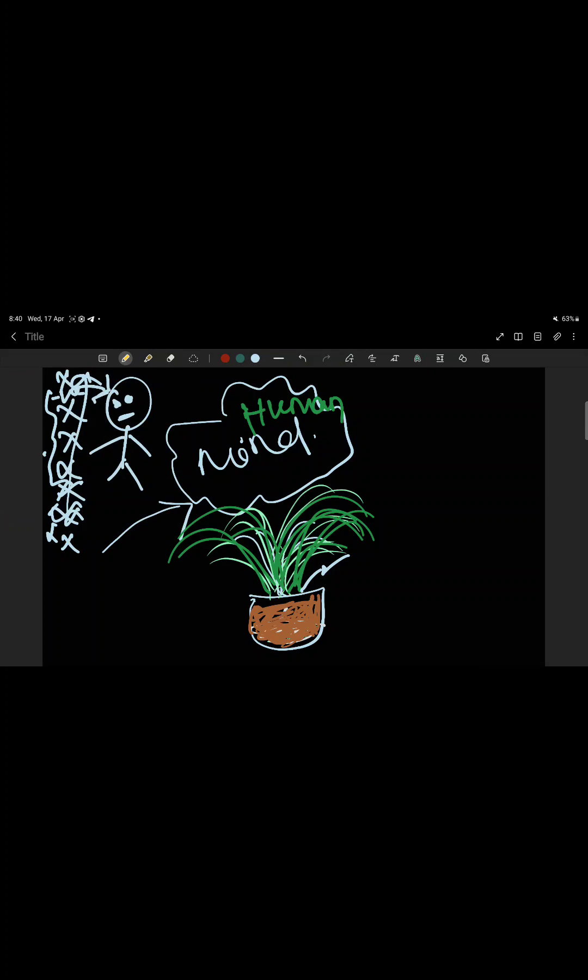
In yellow, draw a line beside the x column, an arrow at the head, and hair strokes.
mouse_move(80, 405)
left_mouse_down()
mouse_move(88, 520)
mouse_move(63, 547)
left_mouse_up()
left_click_drag(86, 436, 108, 420)
mouse_move(93, 418)
left_mouse_down()
mouse_move(108, 423)
mouse_move(98, 438)
left_mouse_up()
mouse_move(135, 381)
left_mouse_down()
mouse_move(156, 388)
mouse_move(157, 399)
mouse_move(107, 391)
mouse_move(111, 395)
left_mouse_up()
left_click(189, 376)
mouse_move(153, 387)
left_mouse_down()
mouse_move(190, 383)
mouse_move(180, 391)
left_mouse_up()
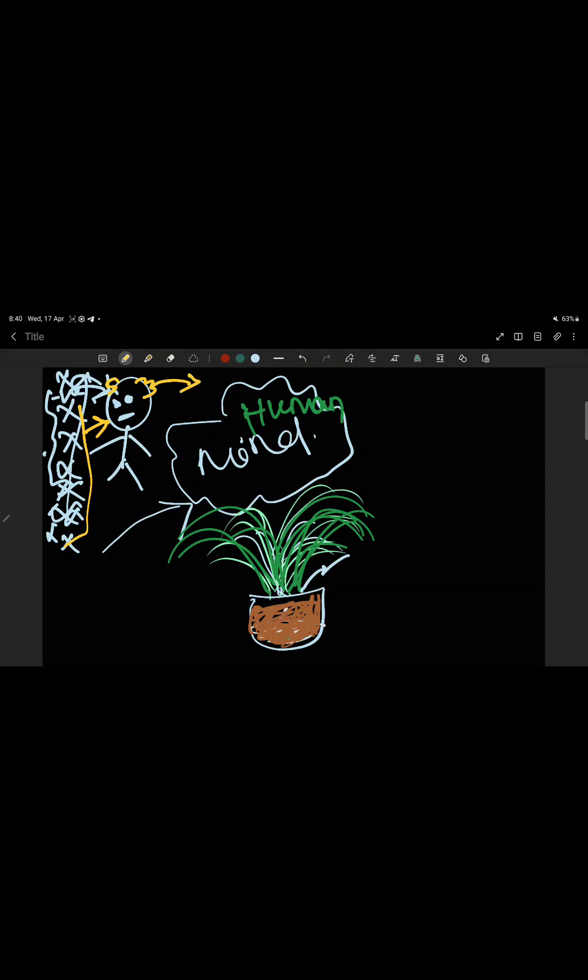
Cross out the top-left scribbles in yellow and write 'no' beside the figure's head.
left_click_drag(71, 400, 60, 424)
left_click_drag(57, 413, 78, 409)
mouse_move(146, 394)
left_mouse_down()
mouse_move(187, 389)
mouse_move(195, 394)
mouse_move(221, 377)
mouse_move(218, 381)
left_mouse_up()
left_click_drag(183, 409, 199, 401)
left_click_drag(164, 414, 202, 402)
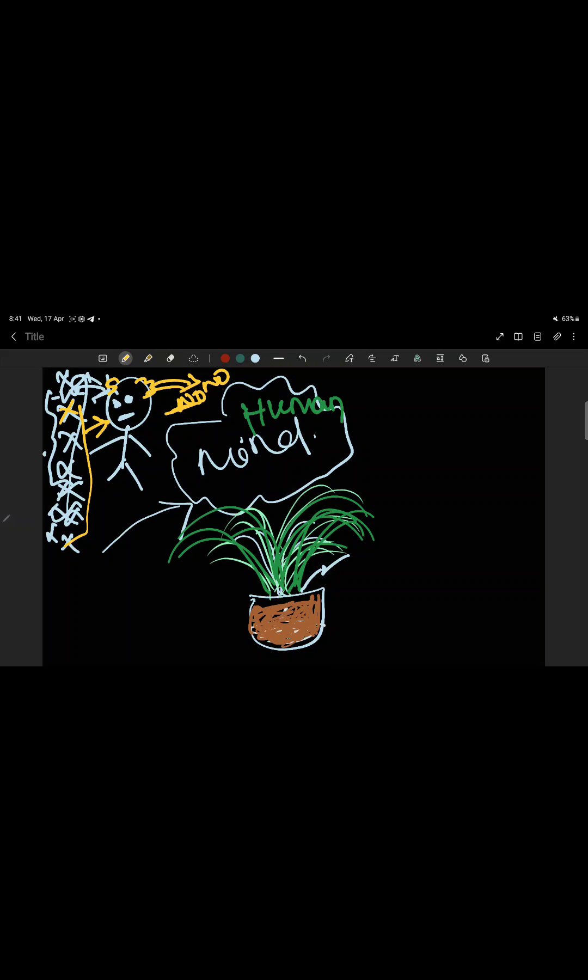
Zoom out and write 'composting' in yellow below the plant pot.
scroll(294, 517, "down", 5)
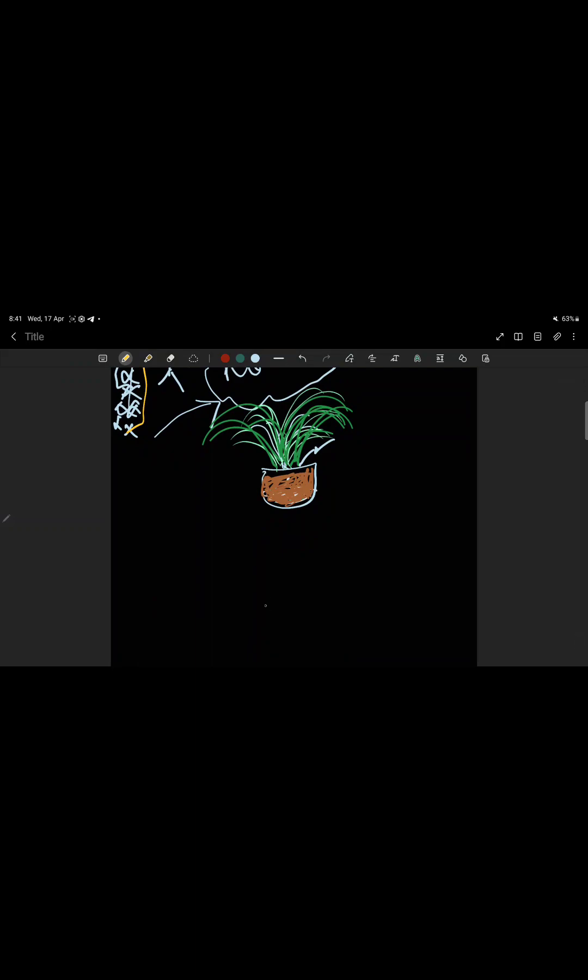
left_click_drag(256, 602, 252, 619)
mouse_move(264, 601)
left_mouse_down()
mouse_move(266, 618)
mouse_move(282, 617)
mouse_move(297, 594)
mouse_move(321, 598)
mouse_move(347, 614)
mouse_move(350, 600)
left_mouse_up()
mouse_move(346, 591)
left_mouse_down()
mouse_move(349, 604)
mouse_move(360, 591)
left_mouse_up()
mouse_move(360, 591)
left_mouse_down()
mouse_move(367, 598)
mouse_move(366, 621)
left_mouse_up()
Handwrite a second yellow line ending in 'seeds' under composting.
mouse_move(246, 641)
left_mouse_down()
mouse_move(276, 638)
mouse_move(281, 651)
mouse_move(309, 645)
left_mouse_up()
left_click(294, 636)
left_click(294, 644)
mouse_move(329, 638)
left_mouse_down()
mouse_move(324, 647)
mouse_move(347, 642)
left_mouse_up()
left_click(344, 640)
mouse_move(356, 629)
left_mouse_down()
mouse_move(350, 648)
mouse_move(392, 634)
left_mouse_up()
mouse_move(393, 634)
left_mouse_down()
mouse_move(395, 621)
mouse_move(393, 643)
left_mouse_up()
left_click_drag(407, 626, 405, 644)
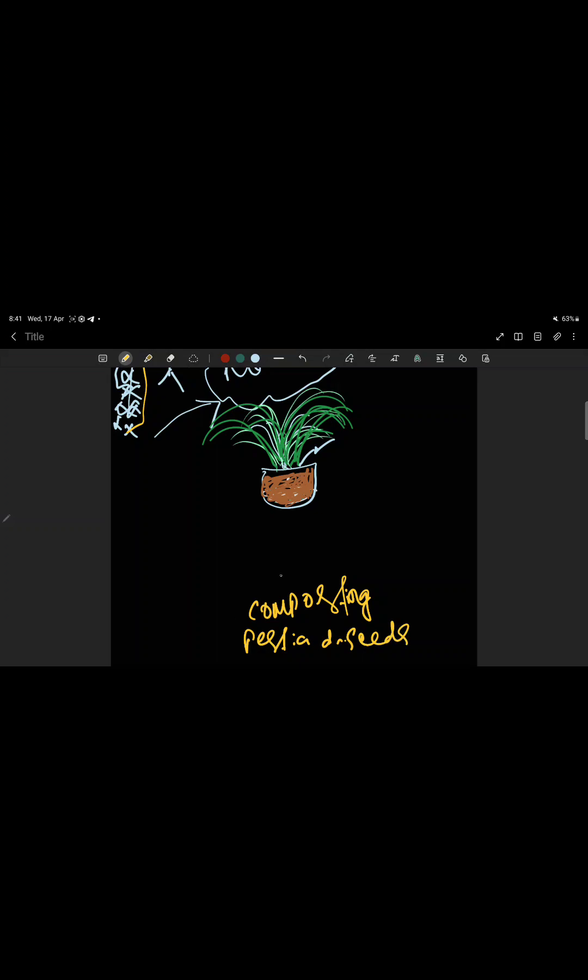
Draw a cloud over composting with arrows and a cross leading into it.
mouse_move(275, 580)
left_mouse_down()
mouse_move(307, 561)
mouse_move(289, 592)
mouse_move(274, 583)
left_mouse_up()
left_click_drag(202, 596, 246, 584)
left_click_drag(238, 575, 241, 595)
left_click_drag(204, 612, 243, 597)
mouse_move(229, 594)
left_mouse_down()
mouse_move(244, 597)
mouse_move(233, 612)
left_mouse_up()
mouse_move(285, 578)
left_mouse_down()
mouse_move(265, 595)
mouse_move(280, 598)
left_mouse_up()
mouse_move(255, 598)
left_mouse_down()
mouse_move(263, 595)
mouse_move(275, 571)
left_mouse_up()
Add yellow cross marks and a wavy line above the cloud, plus a mark at its right.
mouse_move(274, 551)
left_mouse_down()
mouse_move(257, 570)
mouse_move(281, 574)
left_mouse_up()
left_click_drag(308, 539, 284, 567)
left_click_drag(283, 545, 310, 569)
mouse_move(345, 545)
left_mouse_down()
mouse_move(331, 559)
mouse_move(337, 566)
left_mouse_up()
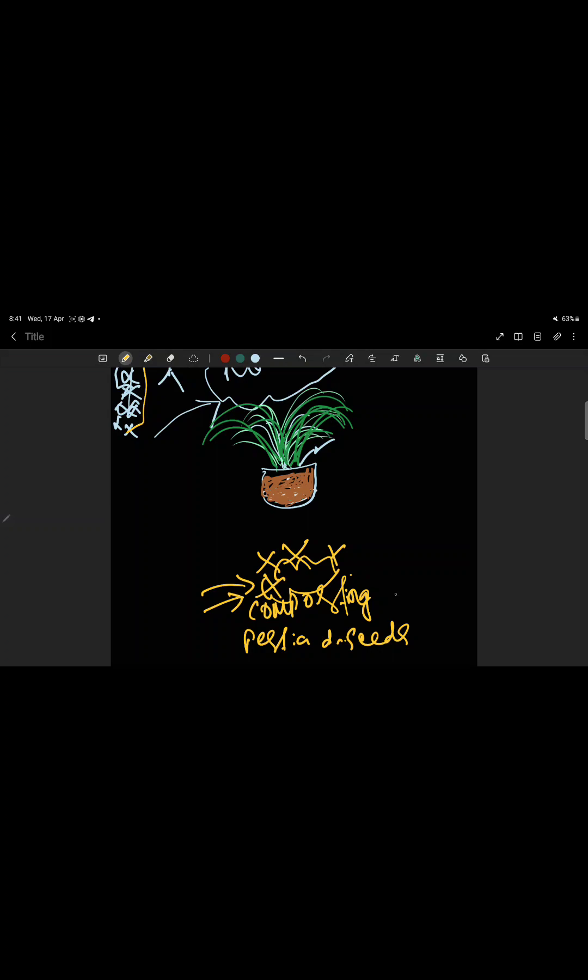
mouse_move(373, 575)
left_mouse_down()
mouse_move(399, 595)
mouse_move(413, 563)
mouse_move(396, 582)
mouse_move(421, 576)
mouse_move(415, 595)
mouse_move(389, 615)
mouse_move(430, 628)
left_mouse_up()
Sketch a small yellow plant with curved leaves at the right, then scroll back up.
mouse_move(403, 563)
left_mouse_down()
mouse_move(434, 615)
mouse_move(431, 624)
left_mouse_up()
mouse_move(389, 562)
left_mouse_down()
mouse_move(375, 604)
mouse_move(378, 618)
left_mouse_up()
mouse_move(400, 561)
left_mouse_down()
mouse_move(388, 612)
mouse_move(435, 611)
mouse_move(429, 609)
left_mouse_up()
left_click_drag(406, 583, 420, 620)
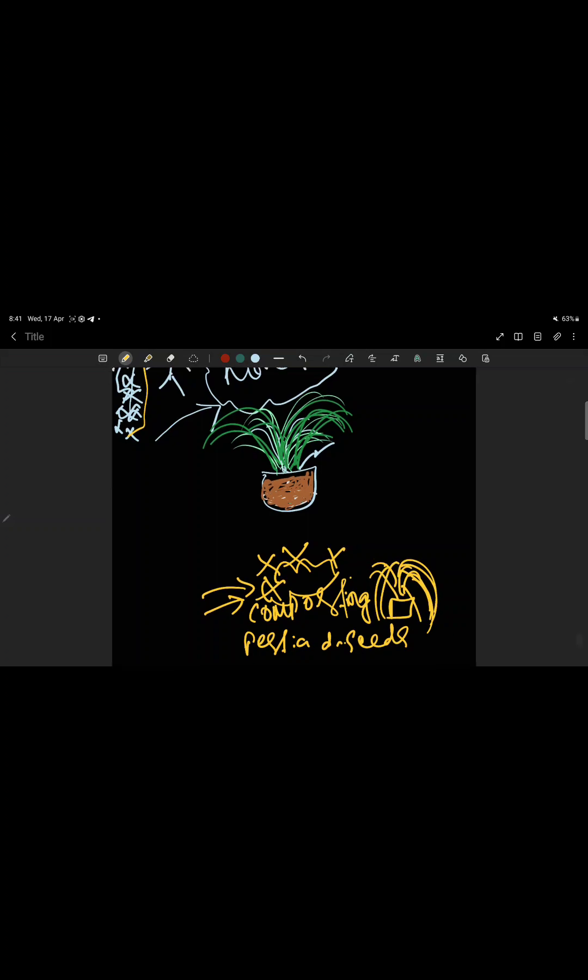
scroll(294, 517, "up", 3)
scroll(294, 517, "up", 2)
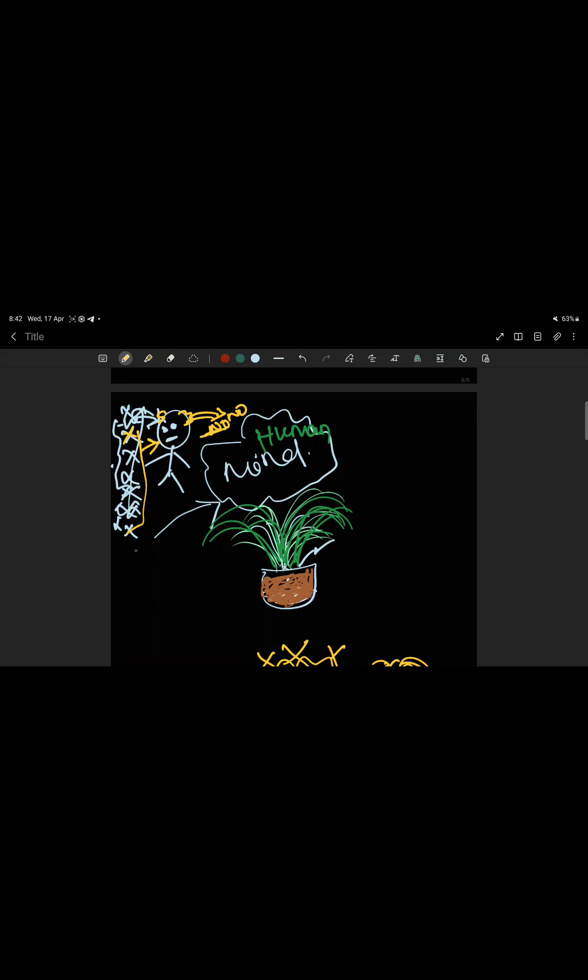
Write 'Bad' left of the plant, a curved arrow at its right, and strokes by '-ve'.
mouse_move(115, 566)
left_mouse_down()
mouse_move(134, 557)
mouse_move(133, 573)
mouse_move(171, 559)
left_mouse_up()
mouse_move(330, 497)
left_mouse_down()
mouse_move(331, 492)
mouse_move(389, 493)
left_mouse_up()
mouse_move(392, 480)
left_mouse_down()
mouse_move(396, 496)
mouse_move(365, 505)
left_mouse_up()
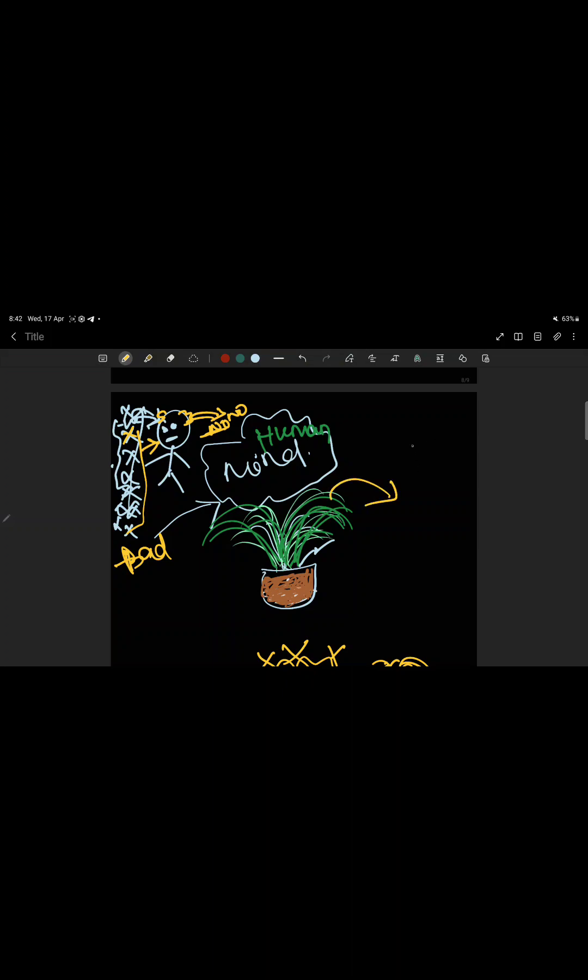
mouse_move(381, 406)
left_mouse_down()
mouse_move(402, 400)
mouse_move(410, 408)
left_mouse_up()
mouse_move(394, 423)
left_mouse_down()
mouse_move(411, 416)
mouse_move(410, 423)
mouse_move(427, 419)
mouse_move(441, 406)
mouse_move(453, 404)
mouse_move(419, 435)
left_mouse_up()
Draw an arrow up toward the pot and write 'positive' to its left.
mouse_move(219, 585)
left_mouse_down()
mouse_move(240, 556)
mouse_move(241, 574)
left_mouse_up()
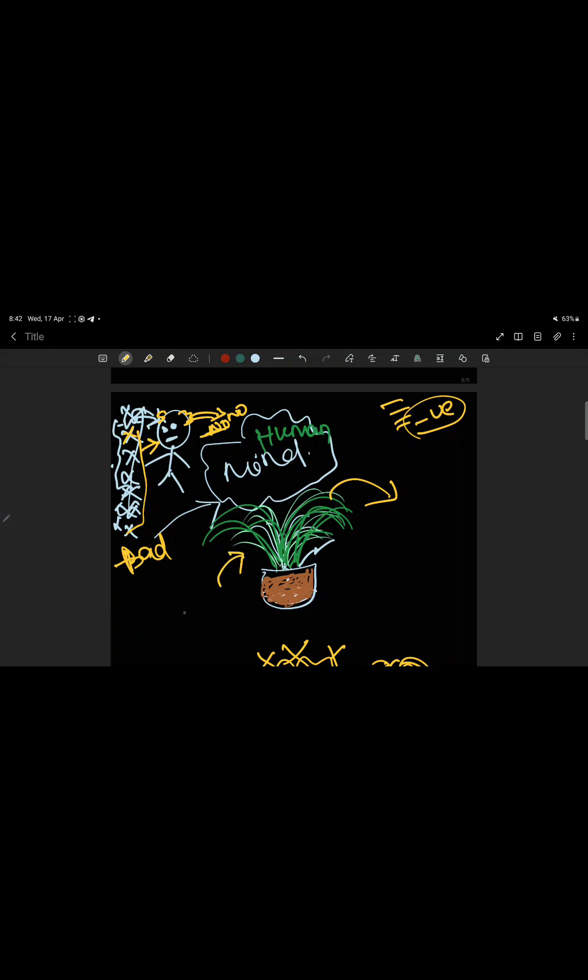
mouse_move(166, 606)
left_mouse_down()
mouse_move(173, 631)
mouse_move(179, 609)
left_mouse_up()
mouse_move(181, 613)
left_mouse_down()
mouse_move(191, 605)
mouse_move(204, 614)
mouse_move(210, 605)
left_mouse_up()
left_click_drag(207, 595, 209, 593)
mouse_move(215, 591)
left_mouse_down()
mouse_move(220, 585)
mouse_move(223, 599)
left_mouse_up()
mouse_move(232, 590)
left_mouse_down()
mouse_move(220, 607)
mouse_move(225, 588)
left_mouse_up()
left_click_drag(233, 586, 234, 587)
mouse_move(235, 581)
left_mouse_down()
mouse_move(248, 580)
mouse_move(253, 590)
left_mouse_up()
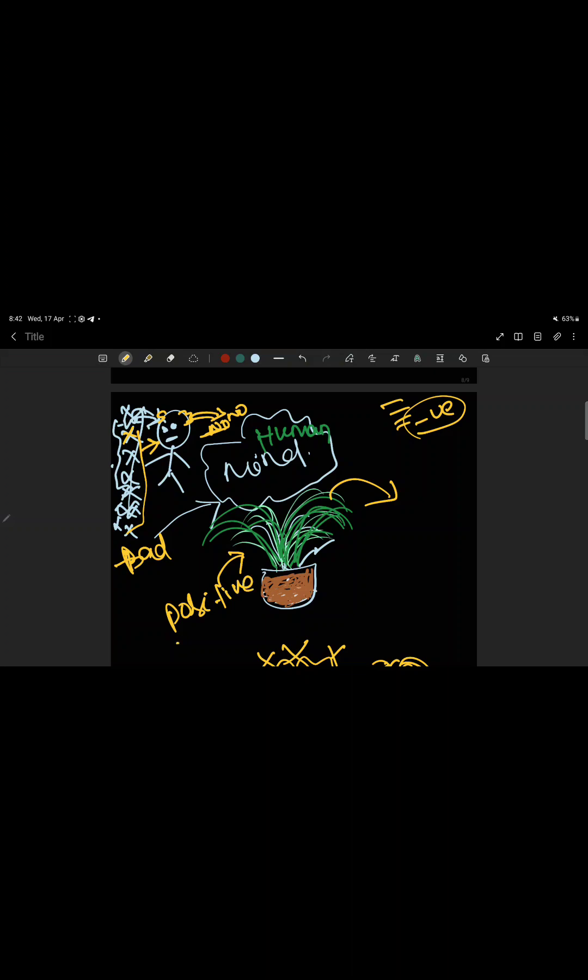
Write and underline a word below 'positive', bracket the note, and add arrows to the plant.
left_click_drag(180, 640, 181, 642)
mouse_move(185, 636)
left_mouse_down()
mouse_move(188, 643)
mouse_move(204, 646)
left_mouse_up()
mouse_move(199, 636)
left_mouse_down()
mouse_move(206, 626)
mouse_move(226, 622)
mouse_move(228, 644)
left_mouse_up()
left_click_drag(224, 624, 242, 606)
mouse_move(230, 603)
left_mouse_down()
mouse_move(243, 607)
mouse_move(236, 619)
left_mouse_up()
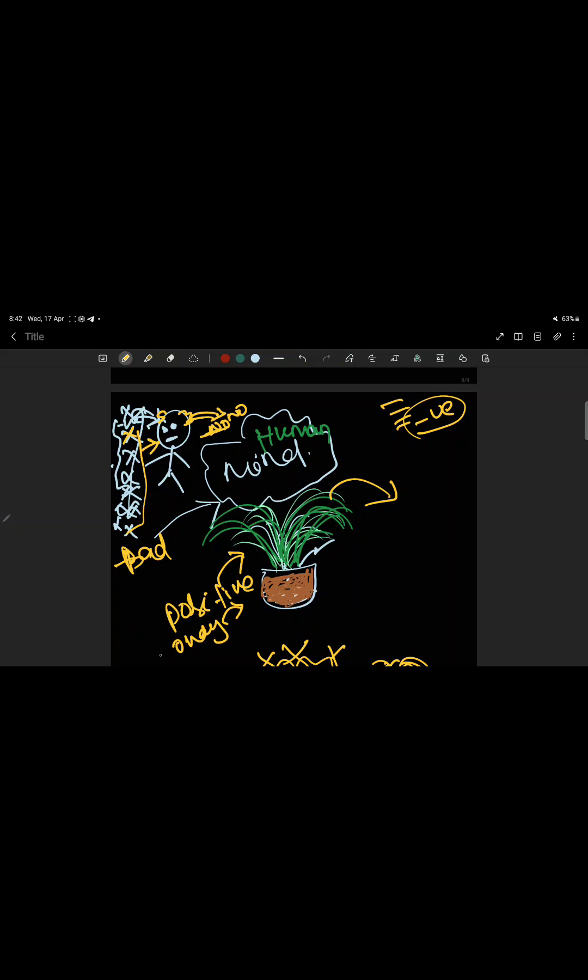
left_click_drag(188, 659, 212, 649)
mouse_move(162, 591)
left_mouse_down()
mouse_move(176, 589)
mouse_move(170, 658)
mouse_move(211, 650)
left_mouse_up()
mouse_move(327, 536)
left_mouse_down()
mouse_move(371, 533)
mouse_move(351, 547)
mouse_move(439, 542)
left_mouse_up()
Write 'i am' beside the arrow with tick marks beneath and another arrow.
left_click(379, 525)
left_click_drag(397, 549, 398, 563)
mouse_move(405, 551)
left_mouse_down()
mouse_move(406, 558)
mouse_move(452, 556)
mouse_move(470, 569)
mouse_move(463, 573)
left_mouse_up()
left_click_drag(337, 564, 367, 559)
mouse_move(358, 557)
left_mouse_down()
mouse_move(359, 573)
mouse_move(378, 588)
mouse_move(392, 577)
left_mouse_up()
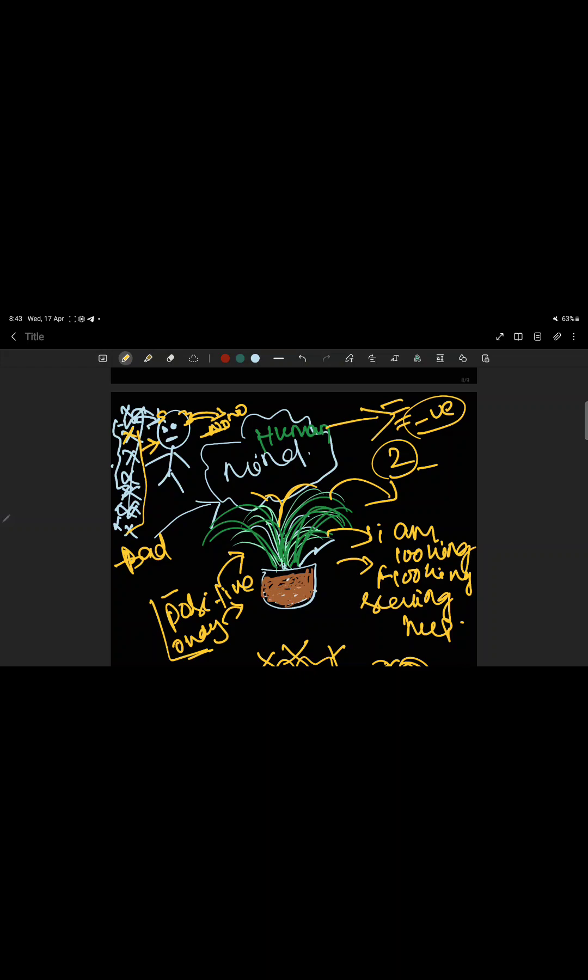
Loop around the positive note, add a check by 'am', and draw yellow lines to the figure's head.
mouse_move(141, 626)
left_mouse_down()
mouse_move(227, 610)
mouse_move(148, 607)
mouse_move(158, 634)
left_mouse_up()
left_click(252, 617)
left_click_drag(455, 516, 477, 518)
mouse_move(450, 589)
left_mouse_down()
mouse_move(457, 597)
mouse_move(477, 583)
left_mouse_up()
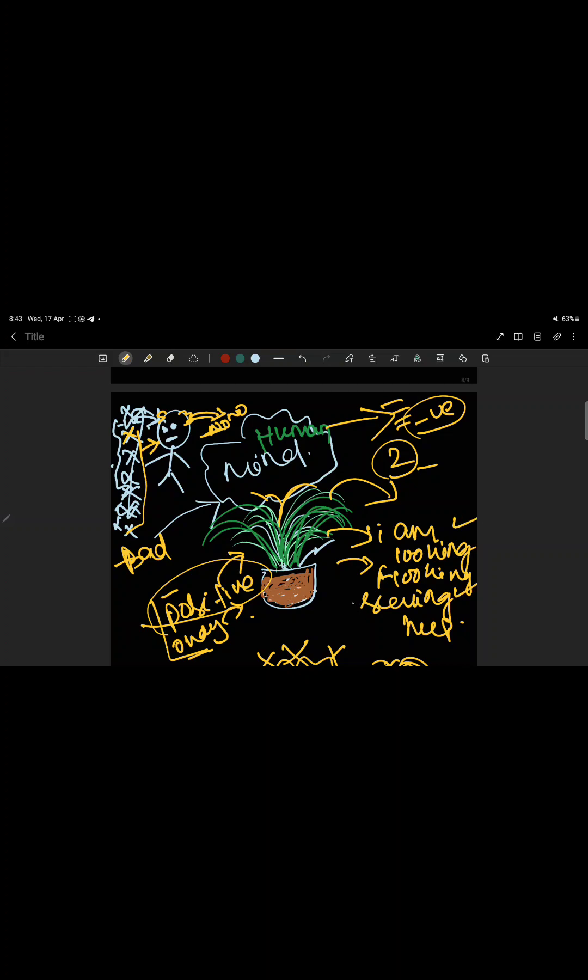
mouse_move(161, 400)
left_mouse_down()
mouse_move(148, 423)
mouse_move(157, 492)
mouse_move(113, 545)
left_mouse_up()
left_click_drag(118, 405, 173, 413)
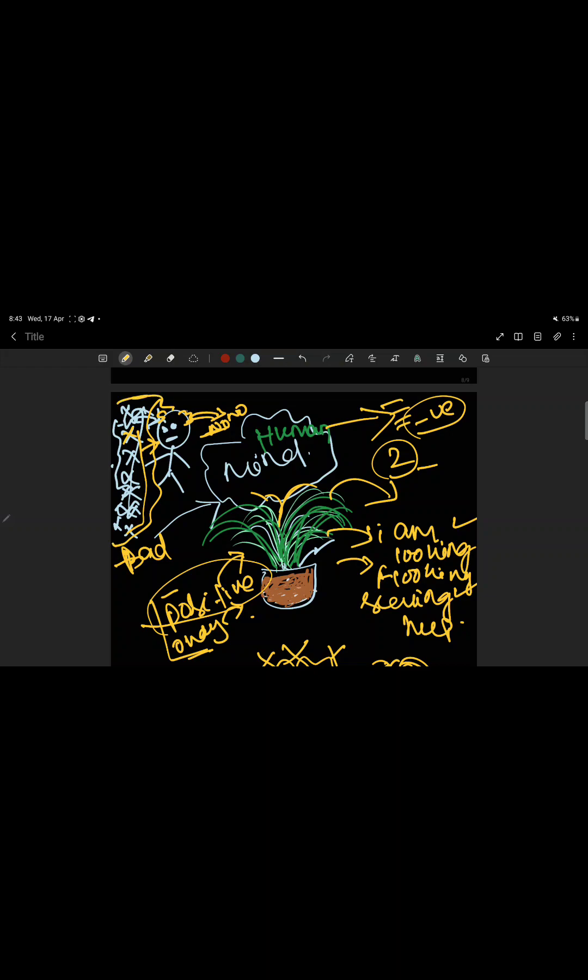
Add a small check mark beside 'okay' followed by a short yellow note and dots.
mouse_move(250, 608)
left_mouse_down()
mouse_move(263, 606)
mouse_move(269, 624)
mouse_move(293, 617)
mouse_move(288, 628)
mouse_move(301, 626)
left_mouse_up()
mouse_move(306, 619)
left_mouse_down()
mouse_move(309, 606)
mouse_move(304, 612)
mouse_move(347, 593)
left_mouse_up()
left_click(315, 613)
left_click(319, 608)
left_click(336, 623)
left_click(342, 625)
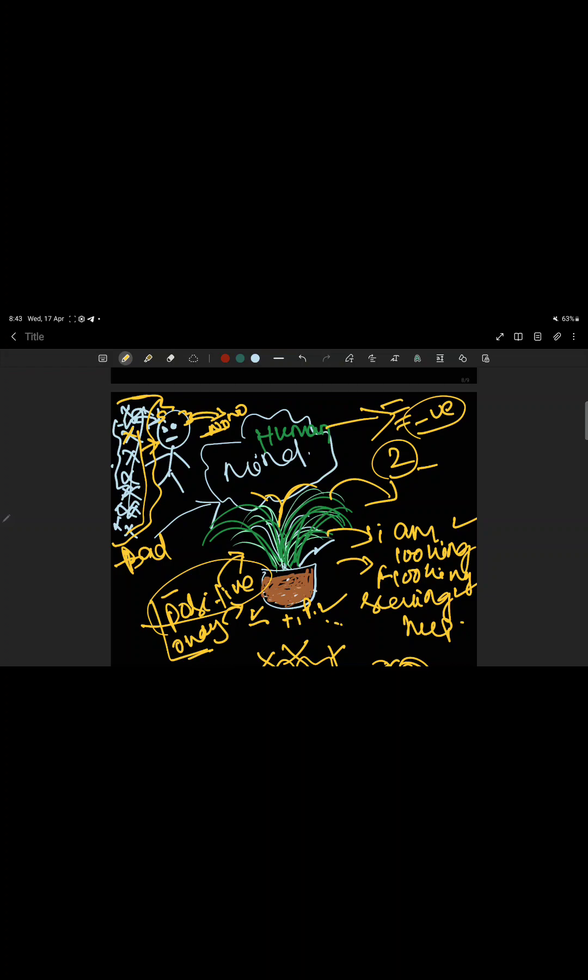
Add yellow curves at the cloud's right, then ring the Human mind cloud in red.
left_click_drag(336, 446, 335, 483)
mouse_move(309, 426)
left_mouse_down()
mouse_move(307, 452)
mouse_move(319, 475)
left_mouse_up()
left_click(225, 358)
mouse_move(305, 407)
left_mouse_down()
mouse_move(294, 501)
mouse_move(208, 458)
left_mouse_up()
Trace extra red loops to thicken the ring around the cloud and mark left of 'i am'.
left_click(125, 358)
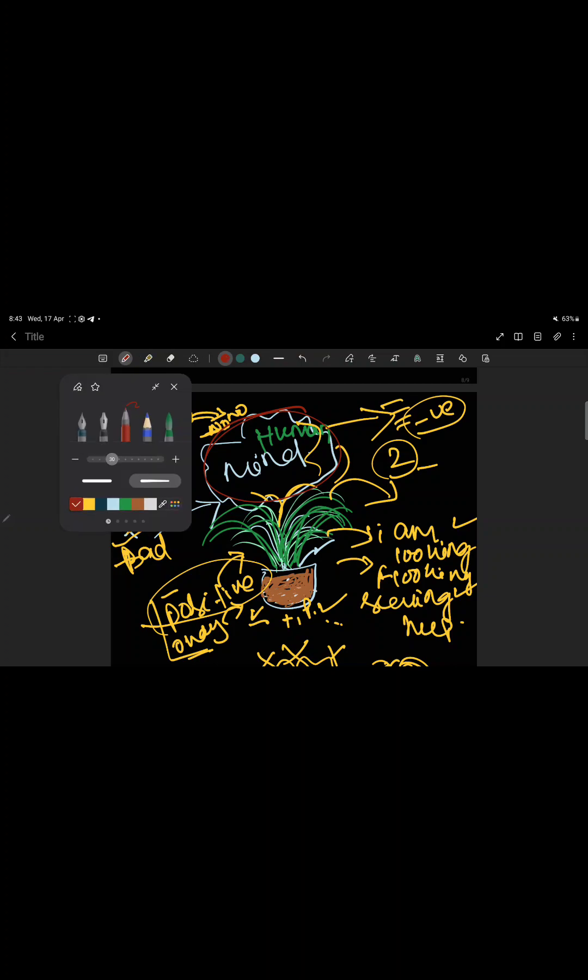
mouse_move(267, 500)
left_mouse_down()
mouse_move(218, 435)
mouse_move(278, 498)
mouse_move(332, 436)
mouse_move(288, 414)
left_mouse_up()
left_click_drag(334, 455, 275, 492)
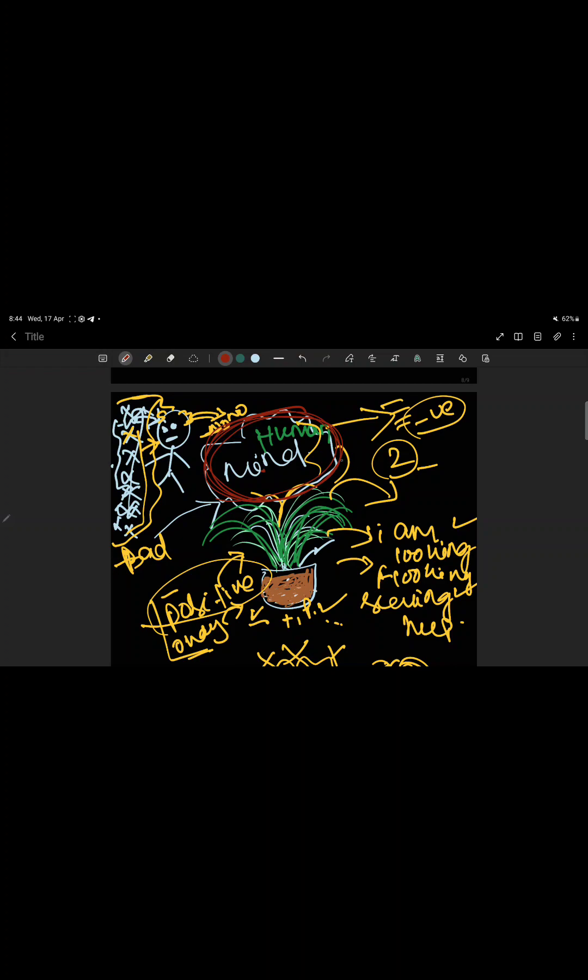
left_click_drag(341, 544, 354, 546)
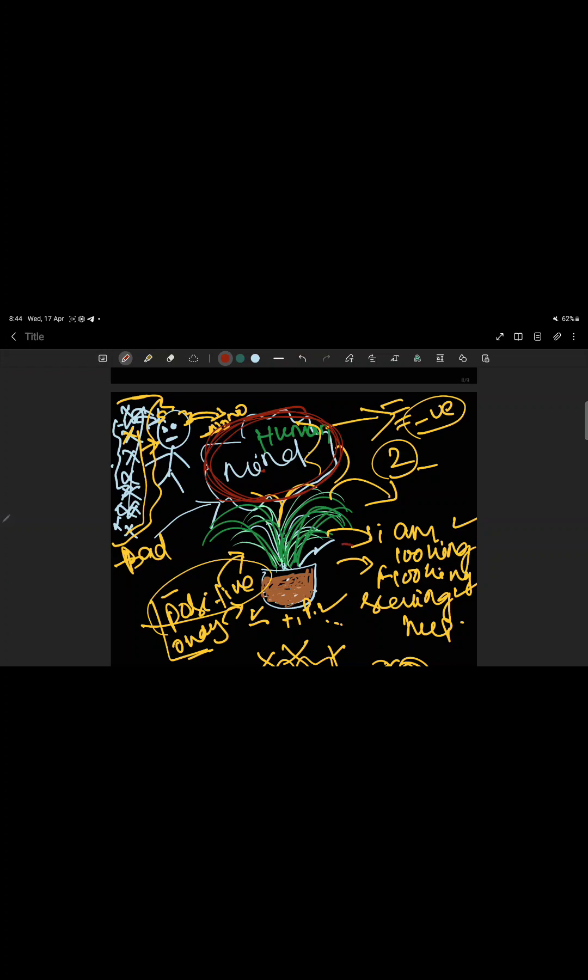
Draw a small red stick figure beside the circled 2, crossing out its raised arm.
left_click_drag(423, 477, 422, 522)
mouse_move(428, 507)
left_mouse_down()
mouse_move(433, 521)
mouse_move(456, 466)
mouse_move(430, 496)
mouse_move(430, 491)
mouse_move(448, 479)
mouse_move(442, 496)
mouse_move(454, 501)
mouse_move(451, 449)
left_mouse_up()
left_click(421, 488)
left_click(429, 488)
mouse_move(454, 445)
left_mouse_down()
mouse_move(476, 442)
mouse_move(464, 474)
left_mouse_up()
mouse_move(477, 456)
left_mouse_down()
mouse_move(470, 462)
mouse_move(473, 452)
left_mouse_up()
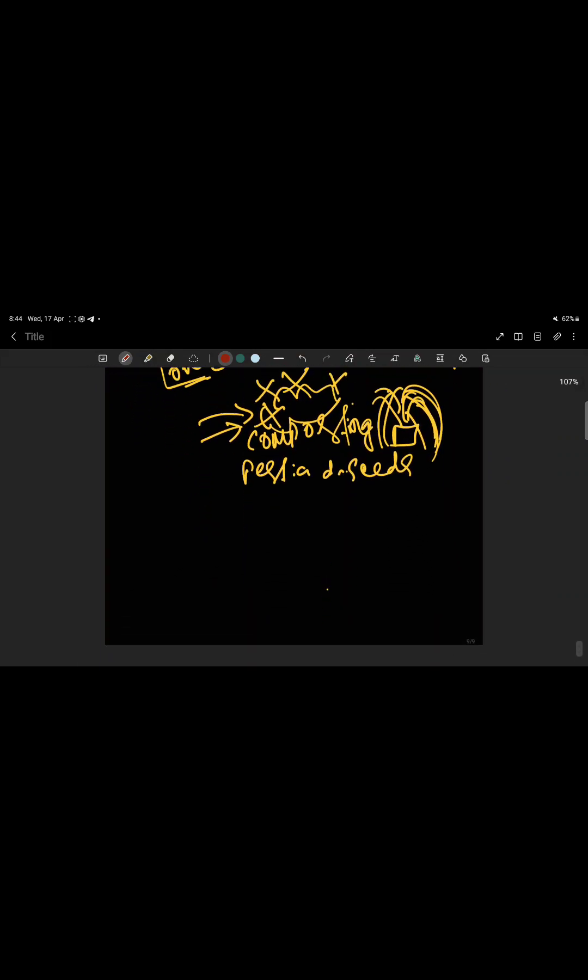
Draw a red dividing line under the composting notes and write 'nehi thik ni hai' below it.
left_click_drag(111, 512, 479, 508)
left_click_drag(135, 545, 202, 541)
left_click(209, 521)
mouse_move(206, 531)
left_mouse_down()
mouse_move(210, 541)
mouse_move(240, 525)
left_mouse_up()
mouse_move(243, 511)
left_mouse_down()
mouse_move(235, 540)
mouse_move(246, 535)
left_mouse_up()
mouse_move(252, 529)
left_mouse_down()
mouse_move(269, 537)
mouse_move(280, 532)
left_mouse_up()
left_click(263, 518)
mouse_move(309, 519)
left_mouse_down()
mouse_move(309, 537)
mouse_move(329, 538)
left_mouse_up()
left_click(332, 521)
mouse_move(330, 529)
left_mouse_down()
mouse_move(330, 539)
mouse_move(356, 537)
left_mouse_up()
left_click_drag(357, 531, 413, 538)
left_click(393, 516)
Start a second red line beneath it, beginning with 'positive'.
left_click_drag(117, 567, 134, 563)
mouse_move(150, 553)
left_mouse_down()
mouse_move(152, 576)
mouse_move(183, 577)
left_mouse_up()
left_click(173, 557)
left_click_drag(175, 568, 193, 572)
mouse_move(208, 561)
left_mouse_down()
mouse_move(210, 572)
mouse_move(223, 568)
left_mouse_up()
left_click_drag(224, 562, 231, 561)
left_click_drag(269, 549, 256, 575)
left_click_drag(290, 557, 298, 570)
Finish that red line with 'I am figuring'.
mouse_move(299, 557)
left_mouse_down()
mouse_move(304, 568)
mouse_move(331, 570)
left_mouse_up()
left_click_drag(353, 558, 350, 575)
left_click(362, 551)
mouse_move(358, 560)
left_mouse_down()
mouse_move(376, 578)
mouse_move(415, 566)
left_mouse_up()
left_click(413, 549)
mouse_move(421, 550)
left_mouse_down()
mouse_move(424, 562)
mouse_move(439, 544)
left_mouse_up()
mouse_move(437, 561)
left_mouse_down()
mouse_move(455, 544)
mouse_move(469, 551)
left_mouse_up()
Write 'I am Trying' on a new red line, then begin the line below it.
left_click_drag(251, 585, 239, 611)
mouse_move(288, 592)
left_mouse_down()
mouse_move(300, 605)
mouse_move(326, 609)
mouse_move(362, 590)
mouse_move(352, 609)
left_mouse_up()
mouse_move(366, 602)
left_mouse_down()
mouse_move(373, 589)
mouse_move(386, 590)
left_mouse_up()
mouse_move(384, 594)
left_mouse_down()
mouse_move(398, 619)
mouse_move(408, 603)
mouse_move(447, 592)
mouse_move(447, 622)
left_mouse_up()
left_click(418, 590)
left_click_drag(248, 622, 239, 643)
mouse_move(275, 622)
left_mouse_down()
mouse_move(290, 634)
mouse_move(381, 638)
mouse_move(459, 632)
mouse_move(454, 658)
left_mouse_up()
Draw a small red cloud left of the notes with arrows leading out of it.
mouse_move(155, 623)
left_mouse_down()
mouse_move(179, 605)
mouse_move(209, 631)
mouse_move(144, 620)
left_mouse_up()
left_click_drag(195, 606, 247, 582)
left_click_drag(146, 616, 106, 611)
mouse_move(221, 585)
left_mouse_down()
mouse_move(236, 572)
mouse_move(252, 587)
left_mouse_up()
mouse_move(128, 595)
left_mouse_down()
mouse_move(123, 601)
mouse_move(133, 613)
left_mouse_up()
Add a curved red arrow and an underlined red note below the last line.
mouse_move(186, 650)
left_mouse_down()
mouse_move(202, 662)
mouse_move(281, 638)
mouse_move(316, 662)
left_mouse_up()
left_click_drag(337, 648, 383, 666)
left_click_drag(388, 653, 444, 658)
mouse_move(368, 657)
left_mouse_down()
mouse_move(381, 648)
mouse_move(409, 661)
left_mouse_up()
left_click_drag(428, 653, 430, 646)
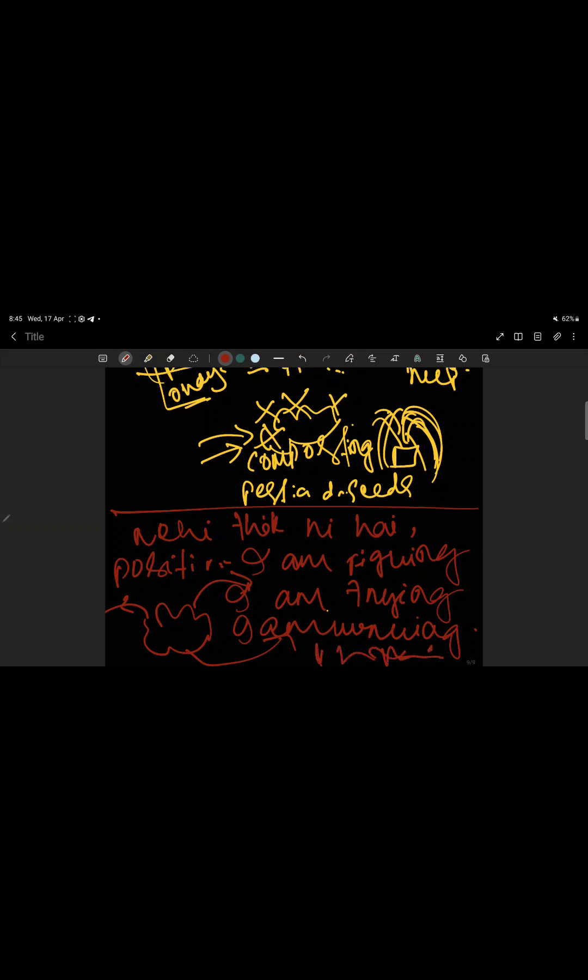
Scroll the note down and back up to review the red labels beside the composting notes.
scroll(294, 517, "down", 2)
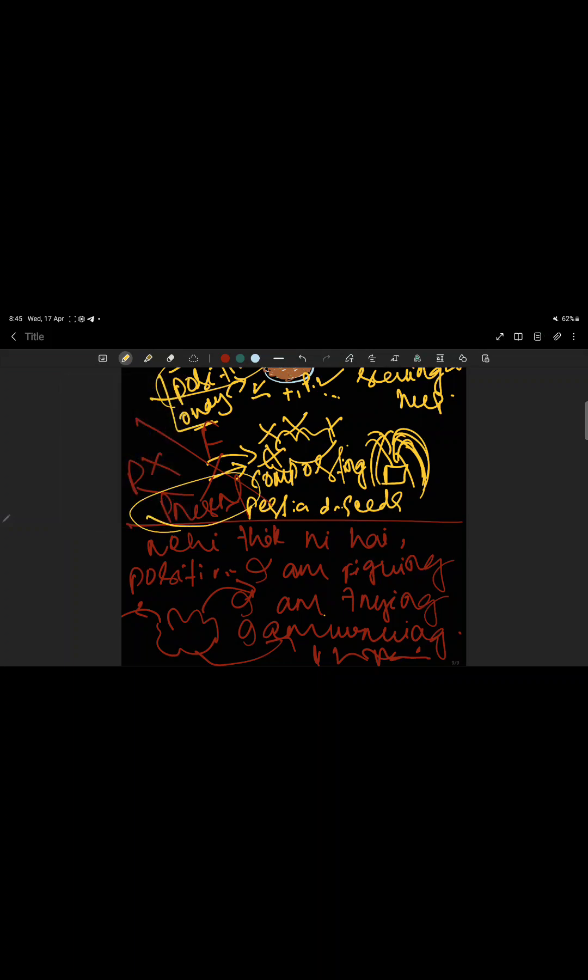
scroll(294, 517, "up", 5)
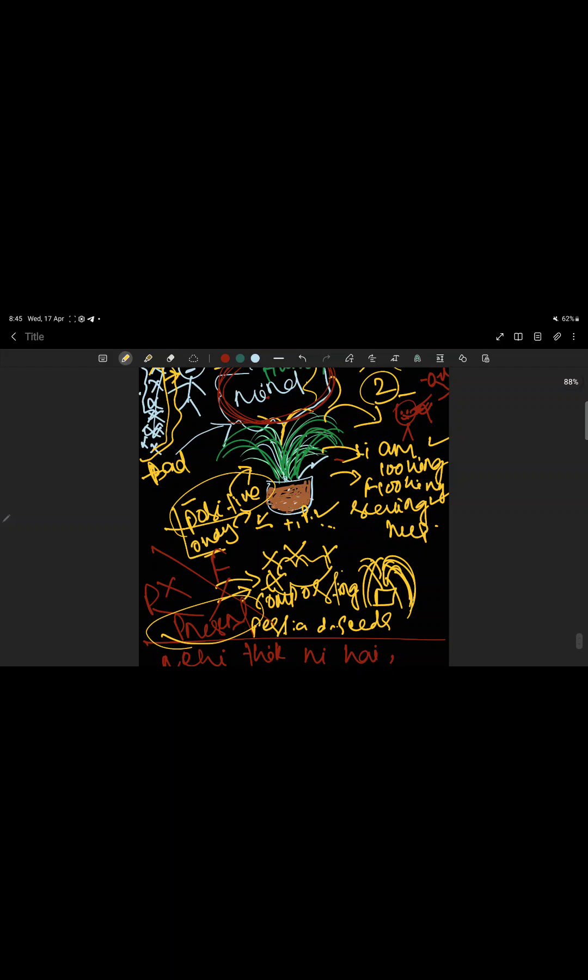
Circle 'i am' in yellow, then circle seeing, Rx and F in light blue.
left_click_drag(360, 456, 351, 451)
left_click(255, 359)
mouse_move(344, 518)
left_mouse_down()
mouse_move(337, 493)
mouse_move(436, 527)
mouse_move(356, 550)
left_mouse_up()
left_click_drag(172, 614, 141, 613)
mouse_move(210, 586)
left_mouse_down()
mouse_move(196, 552)
mouse_move(228, 572)
left_mouse_up()
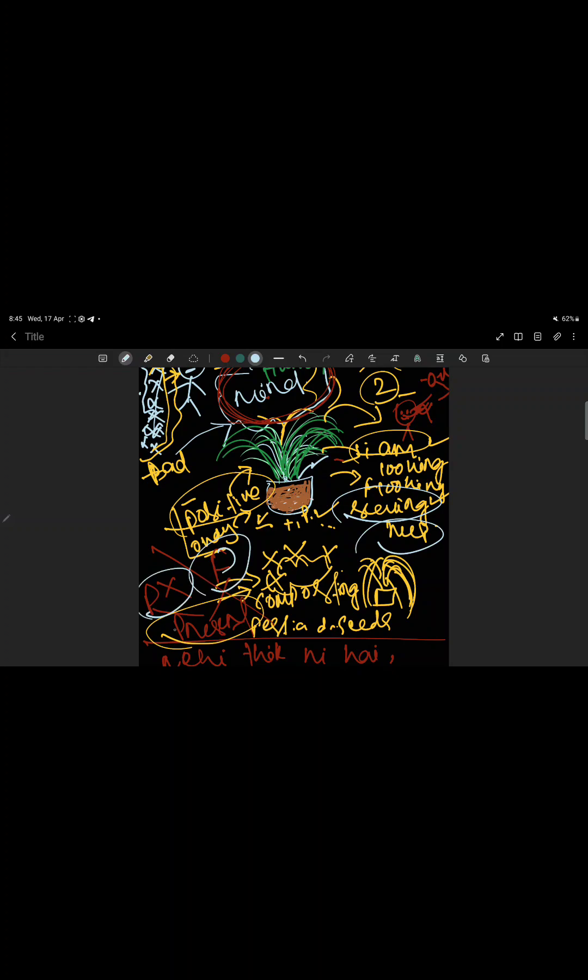
Turn the red F into a light-blue P and retrace Present in light blue.
left_click_drag(176, 620, 194, 611)
mouse_move(212, 560)
left_mouse_down()
mouse_move(217, 590)
mouse_move(231, 554)
left_mouse_up()
left_click_drag(216, 570, 228, 566)
left_click_drag(180, 617, 186, 644)
mouse_move(180, 614)
left_mouse_down()
mouse_move(191, 631)
mouse_move(217, 621)
left_mouse_up()
mouse_move(216, 621)
left_mouse_down()
mouse_move(229, 631)
mouse_move(248, 597)
left_mouse_up()
mouse_move(249, 612)
left_mouse_down()
mouse_move(259, 638)
mouse_move(257, 614)
left_mouse_up()
Circle figuring, underline trying and double-underline the last red word in light blue.
scroll(294, 517, "down", 5)
scroll(294, 517, "up", 3)
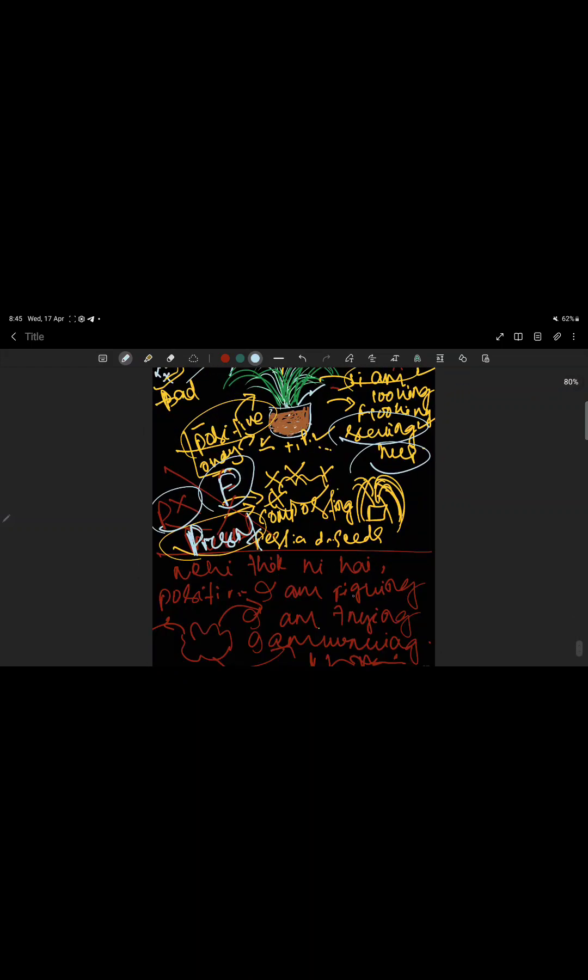
mouse_move(333, 613)
left_mouse_down()
mouse_move(419, 596)
mouse_move(403, 575)
mouse_move(428, 576)
mouse_move(430, 622)
left_mouse_up()
mouse_move(317, 656)
left_mouse_down()
mouse_move(428, 649)
mouse_move(360, 656)
mouse_move(394, 651)
left_mouse_up()
Add light-blue marks after hai, underline am, and scribble a loop across the red notes.
mouse_move(390, 555)
left_mouse_down()
mouse_move(392, 572)
mouse_move(434, 552)
mouse_move(430, 578)
left_mouse_up()
left_click_drag(226, 602, 218, 612)
left_click_drag(285, 601, 315, 600)
mouse_move(159, 640)
left_mouse_down()
mouse_move(153, 659)
mouse_move(179, 637)
mouse_move(201, 647)
left_mouse_up()
mouse_move(231, 616)
left_mouse_down()
mouse_move(253, 610)
mouse_move(283, 629)
mouse_move(315, 604)
mouse_move(321, 625)
left_mouse_up()
left_click_drag(313, 605, 354, 601)
left_click_drag(251, 637, 224, 665)
mouse_move(269, 621)
left_mouse_down()
mouse_move(251, 646)
mouse_move(246, 630)
left_mouse_up()
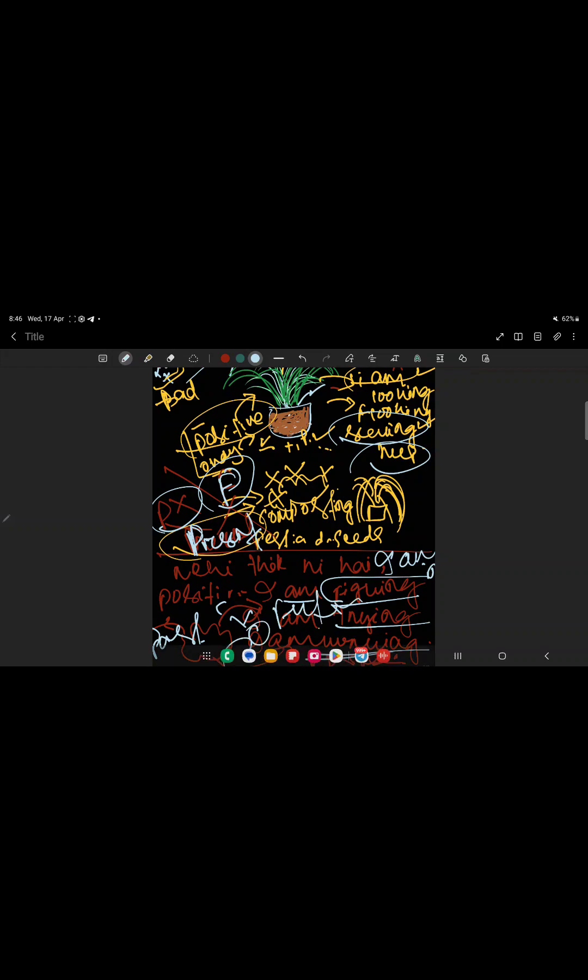
On the previous page, write past and Future in light blue and circle each.
scroll(294, 518, "up", 5)
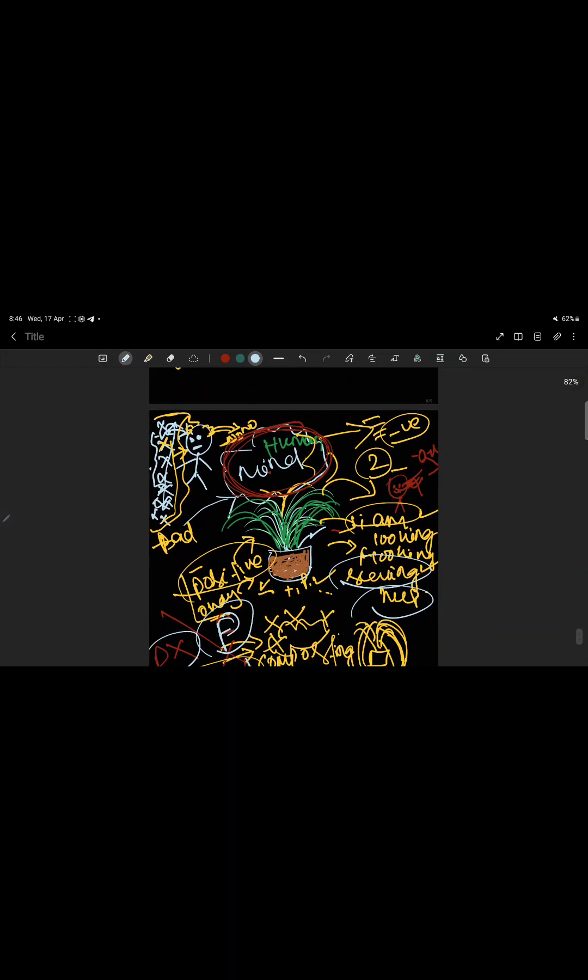
scroll(294, 517, "up", 5)
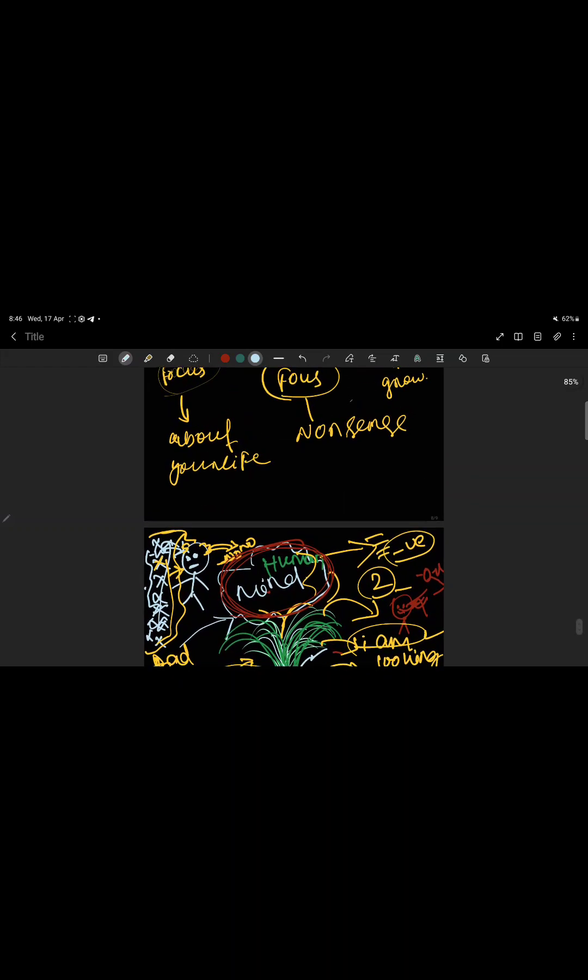
mouse_move(288, 459)
left_mouse_down()
mouse_move(286, 485)
mouse_move(331, 477)
left_mouse_up()
mouse_move(391, 446)
left_mouse_down()
mouse_move(384, 472)
mouse_move(419, 463)
mouse_move(423, 472)
left_mouse_up()
left_click_drag(414, 459, 444, 447)
mouse_move(375, 478)
left_mouse_down()
mouse_move(422, 481)
mouse_move(375, 457)
mouse_move(409, 481)
left_mouse_up()
mouse_move(280, 490)
left_mouse_down()
mouse_move(333, 458)
mouse_move(274, 490)
mouse_move(203, 499)
mouse_move(223, 503)
left_mouse_up()
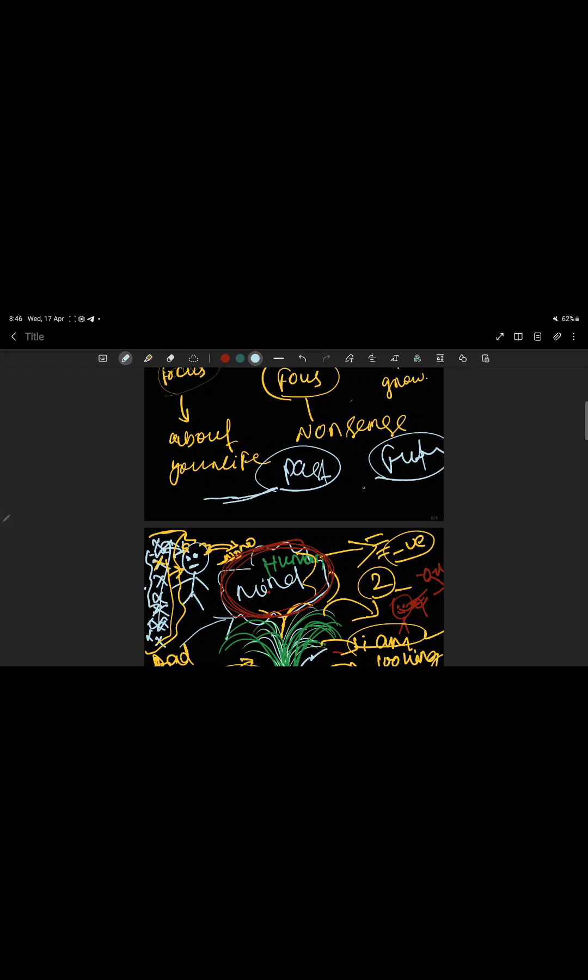
Draw a light-blue timeline under the bubbles with a squiggle, arrowheads and cross marks.
mouse_move(348, 502)
left_mouse_down()
mouse_move(353, 493)
mouse_move(315, 513)
mouse_move(338, 498)
mouse_move(404, 488)
mouse_move(416, 493)
mouse_move(374, 510)
mouse_move(418, 486)
mouse_move(438, 497)
left_mouse_up()
left_click_drag(368, 498, 394, 480)
mouse_move(274, 490)
left_mouse_down()
mouse_move(303, 505)
mouse_move(267, 513)
mouse_move(311, 518)
left_mouse_up()
mouse_move(253, 497)
left_mouse_down()
mouse_move(301, 518)
mouse_move(245, 518)
left_mouse_up()
left_click_drag(242, 500, 262, 496)
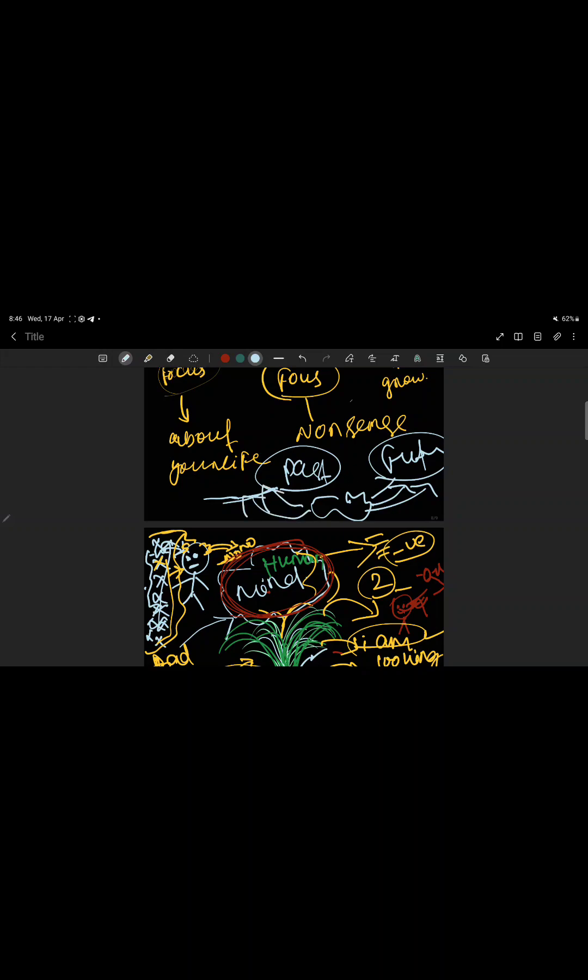
left_click_drag(426, 496, 434, 492)
Set the pen colour to yellow in the pen settings.
left_click(125, 358)
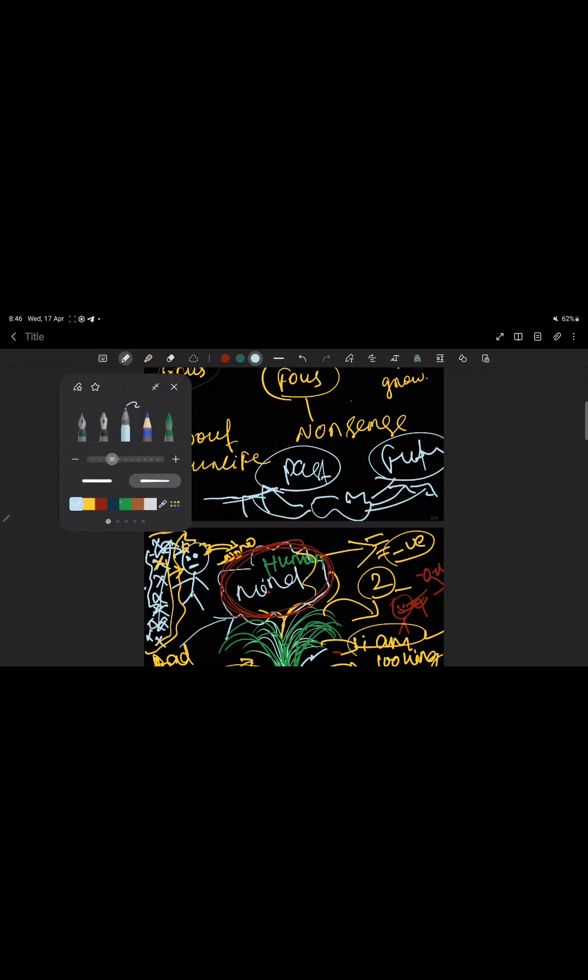
left_click(88, 504)
left_click(125, 503)
left_click(88, 503)
Circle Present on the timeline in yellow and add small yellow marks beside it.
mouse_move(325, 490)
left_mouse_down()
mouse_move(326, 520)
mouse_move(355, 501)
mouse_move(367, 500)
mouse_move(384, 520)
mouse_move(388, 506)
left_mouse_up()
mouse_move(302, 516)
left_mouse_down()
mouse_move(372, 520)
mouse_move(289, 508)
left_mouse_up()
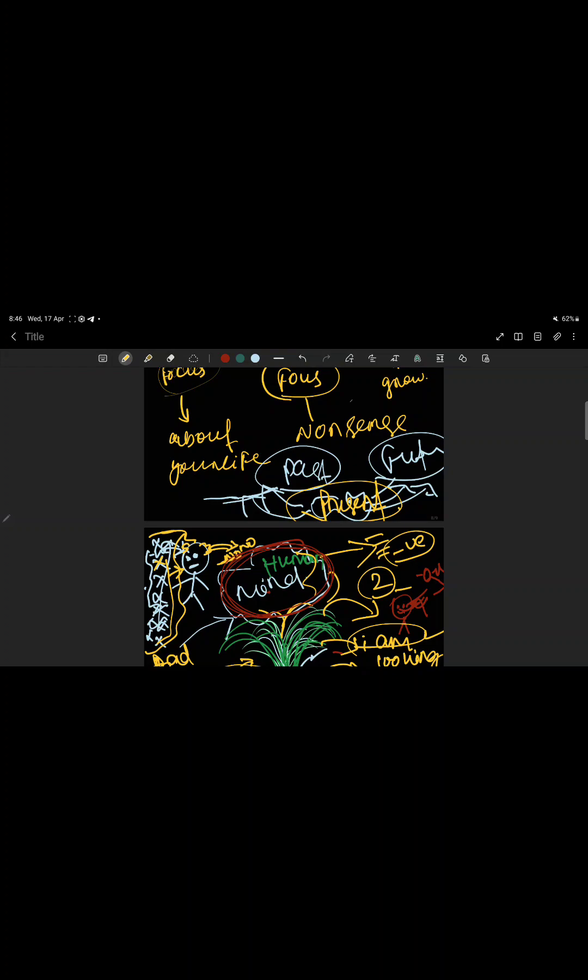
mouse_move(405, 502)
left_mouse_down()
mouse_move(426, 512)
mouse_move(430, 507)
mouse_move(421, 508)
left_mouse_up()
mouse_move(416, 502)
left_mouse_down()
mouse_move(422, 506)
mouse_move(415, 513)
mouse_move(394, 490)
mouse_move(299, 503)
mouse_move(355, 485)
left_mouse_up()
Draw a circled yellow P with a small a beside the mind, plus a yellow box arrow toward past.
mouse_move(337, 561)
left_mouse_down()
mouse_move(339, 580)
mouse_move(340, 574)
mouse_move(359, 577)
mouse_move(327, 591)
mouse_move(354, 582)
mouse_move(321, 587)
mouse_move(356, 572)
mouse_move(357, 549)
mouse_move(360, 573)
left_mouse_up()
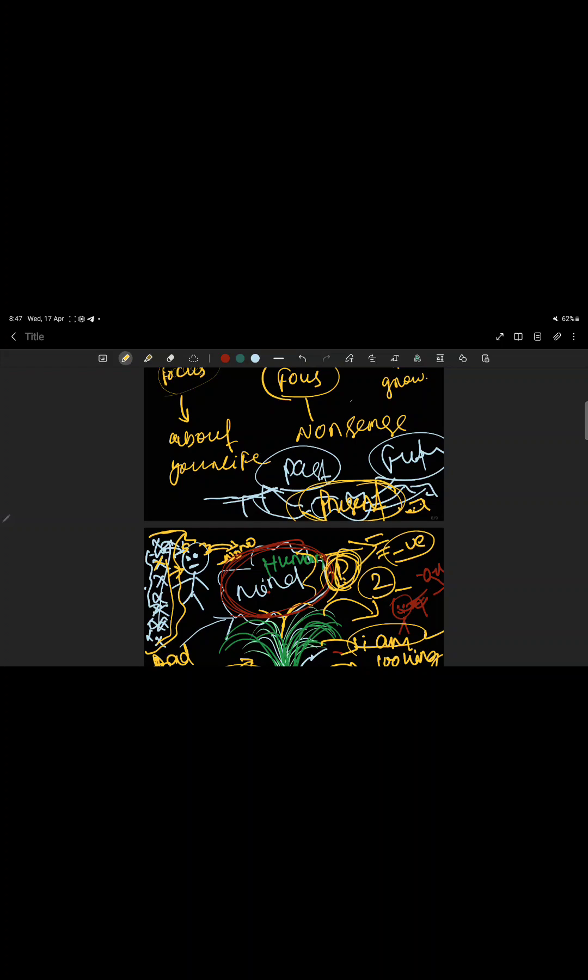
left_click_drag(330, 539, 340, 550)
left_click(337, 538)
left_click(338, 537)
mouse_move(346, 550)
left_mouse_down()
mouse_move(331, 556)
mouse_move(405, 563)
left_mouse_up()
mouse_move(177, 489)
left_mouse_down()
mouse_move(199, 479)
mouse_move(179, 509)
mouse_move(228, 475)
mouse_move(221, 488)
left_mouse_up()
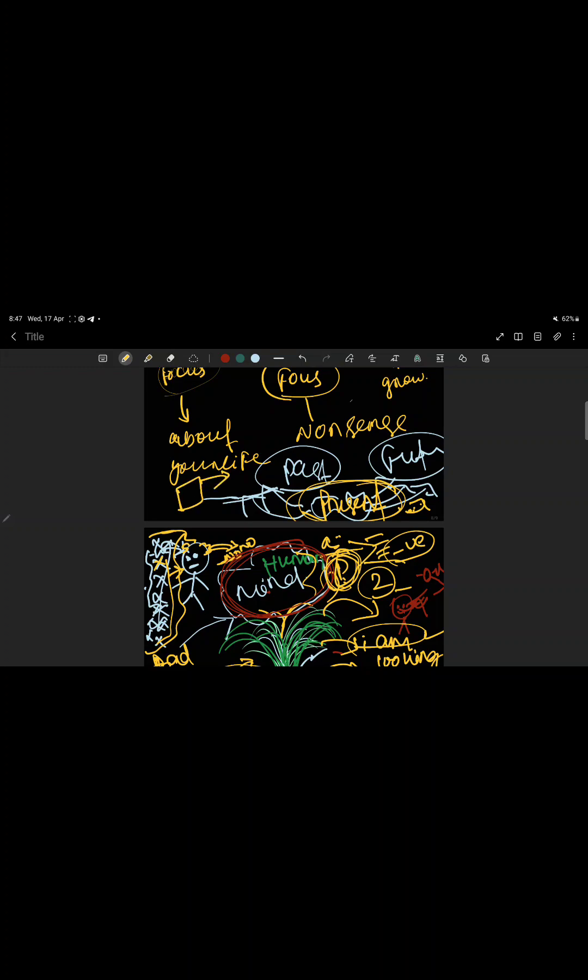
Scroll down to the plant page and loop a big yellow stroke around the potted plant.
scroll(294, 517, "down", 3)
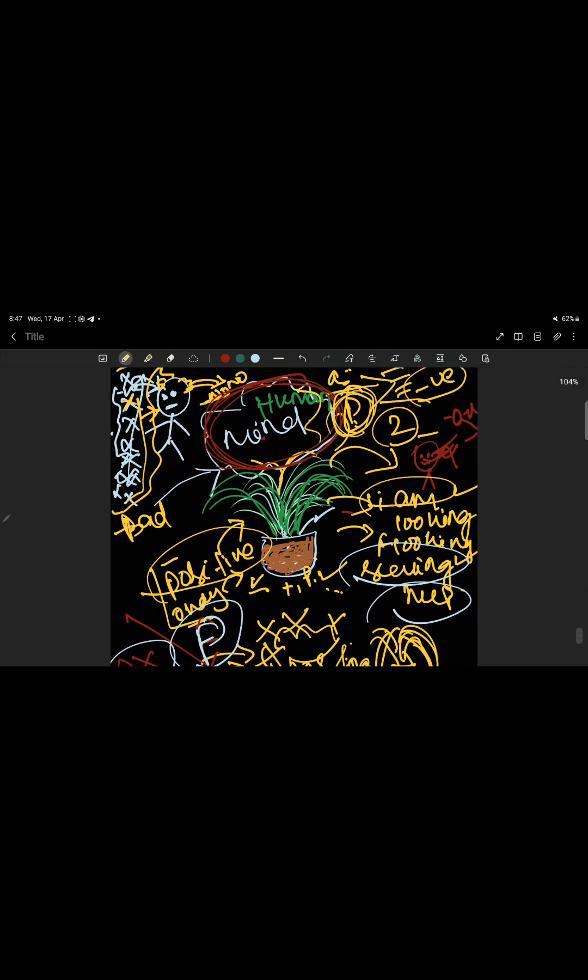
mouse_move(357, 449)
left_mouse_down()
mouse_move(199, 525)
mouse_move(310, 593)
mouse_move(393, 468)
left_mouse_up()
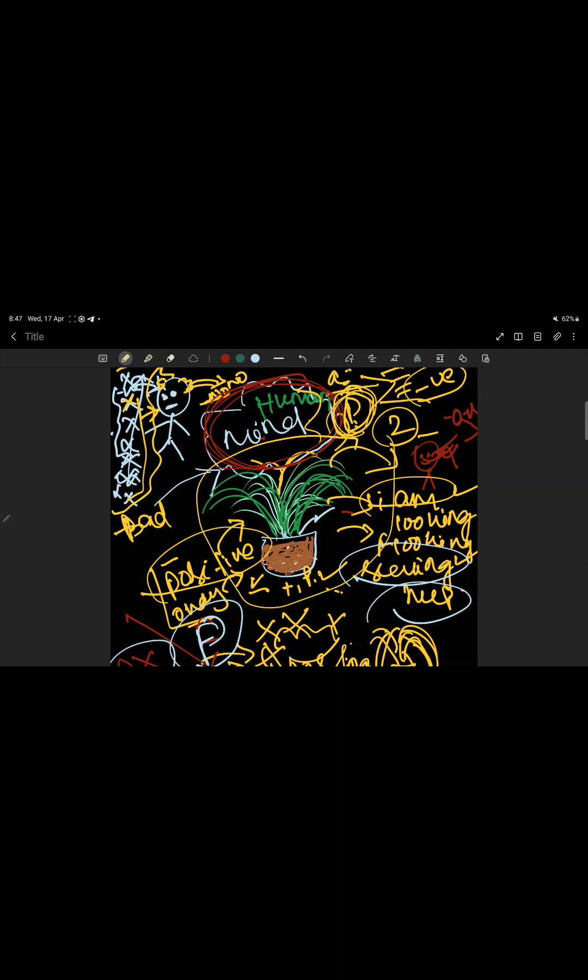